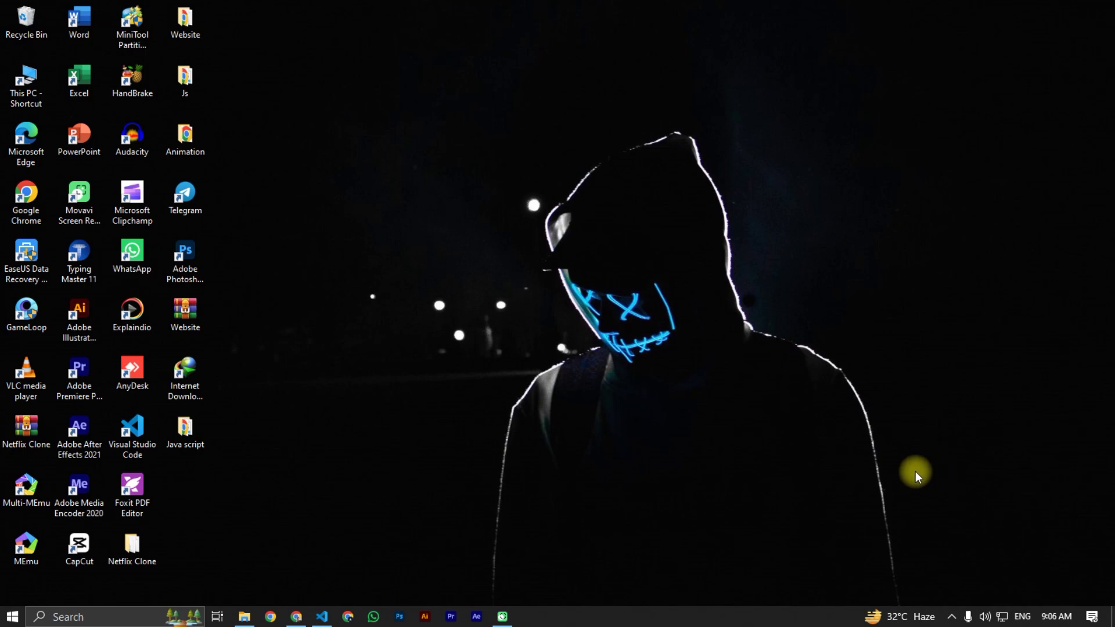
Open Disk Management from the Win+X menu and reposition its window.
right_click(12, 616)
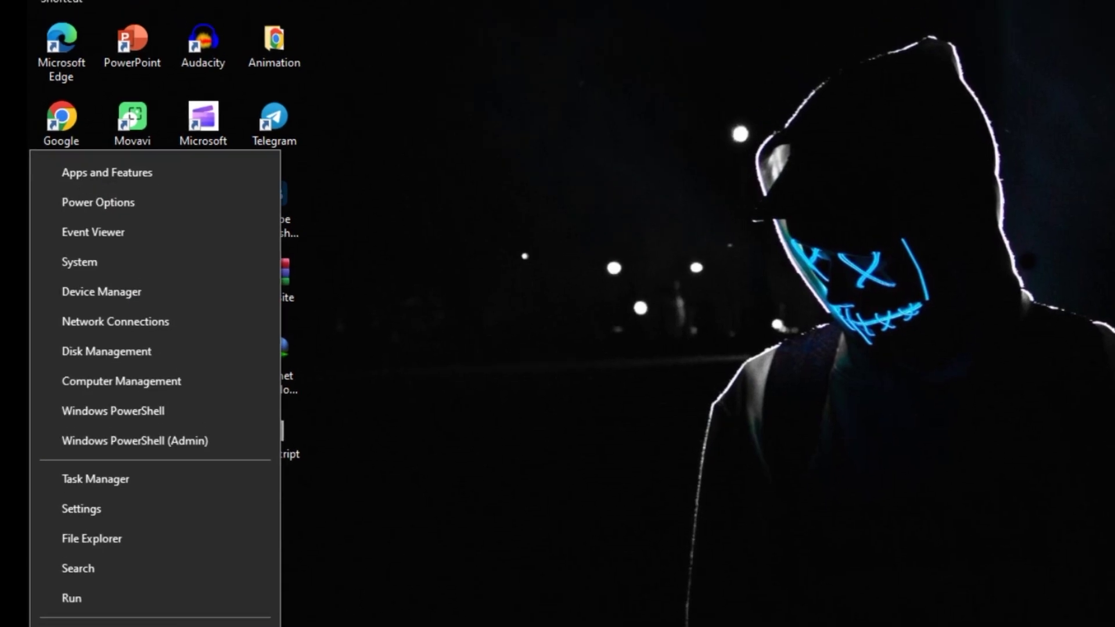
click(127, 363)
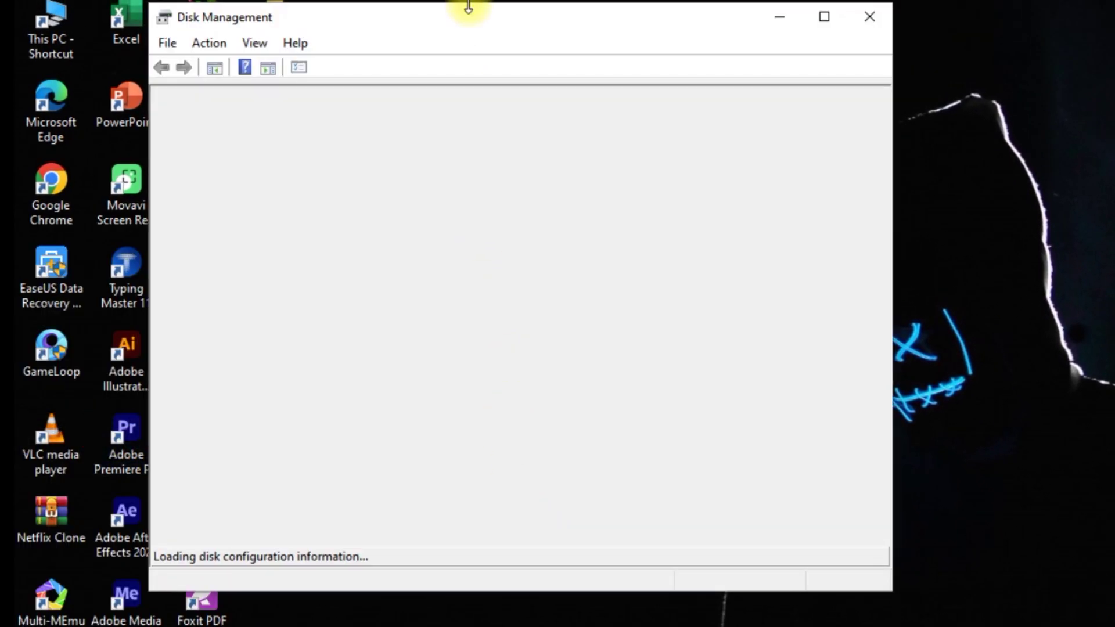
drag(809, 19, 901, 43)
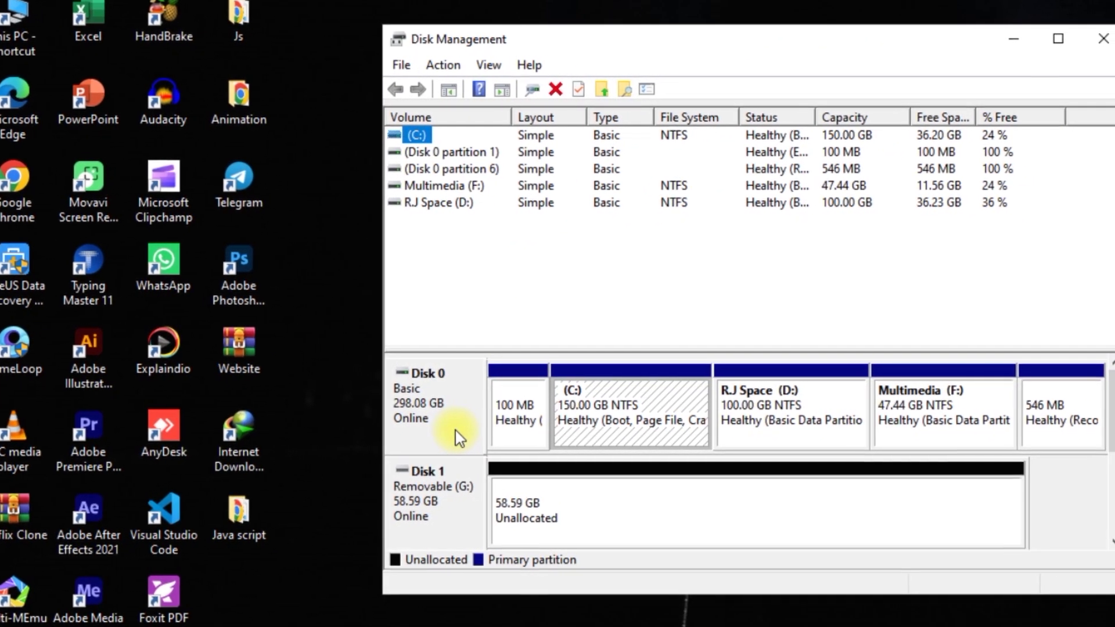
Check the Volumes tab of Disk 1's properties showing MBR, then close it and minimize Disk Management.
click(441, 486)
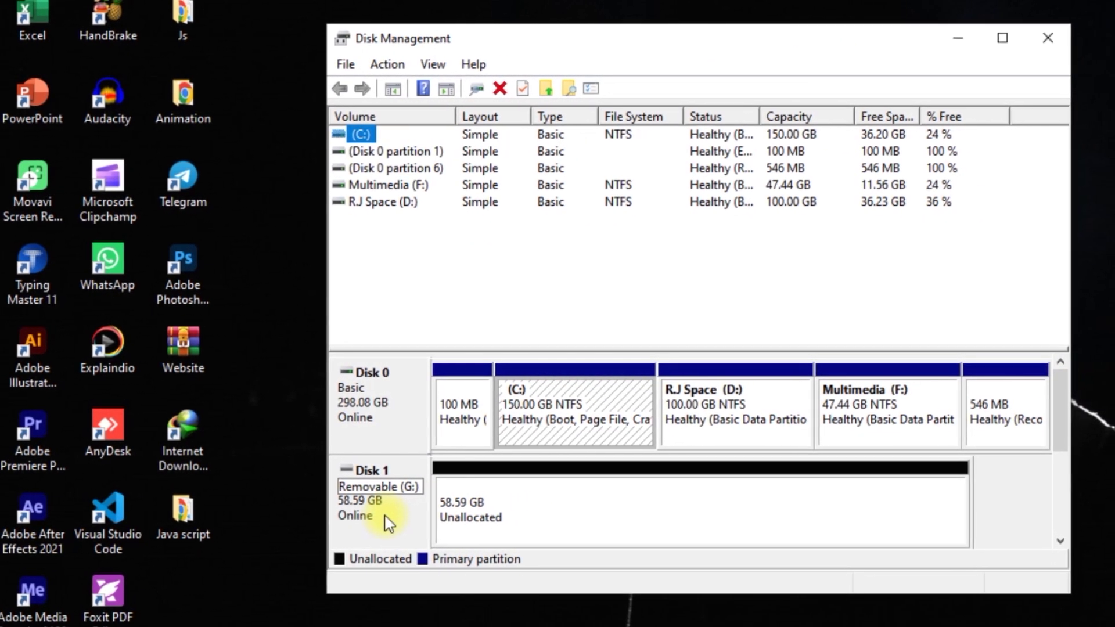
right_click(378, 515)
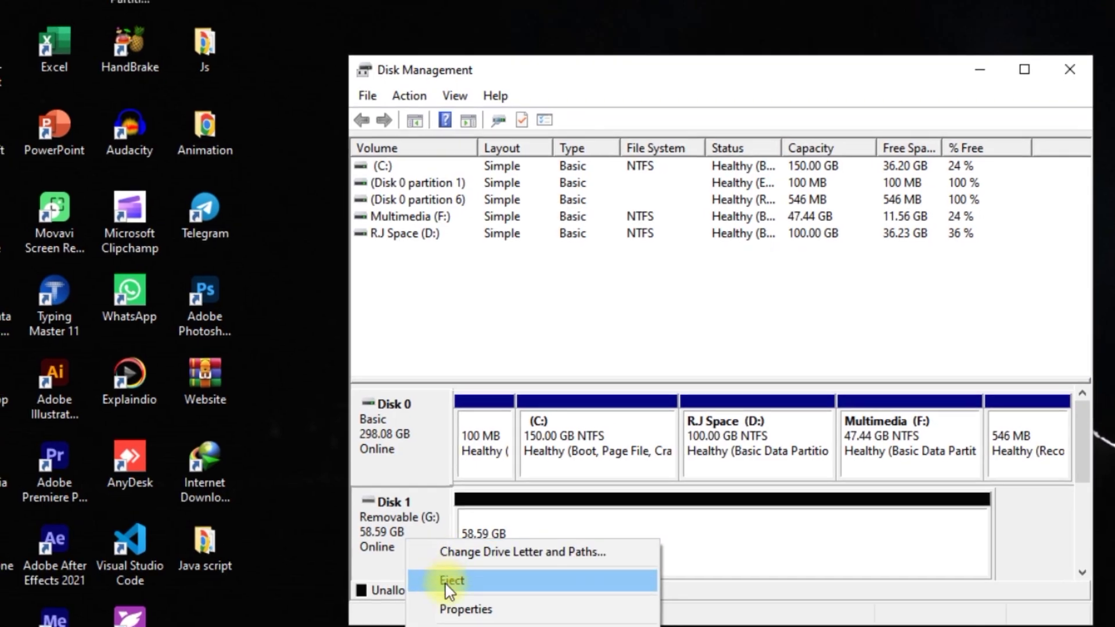
click(465, 620)
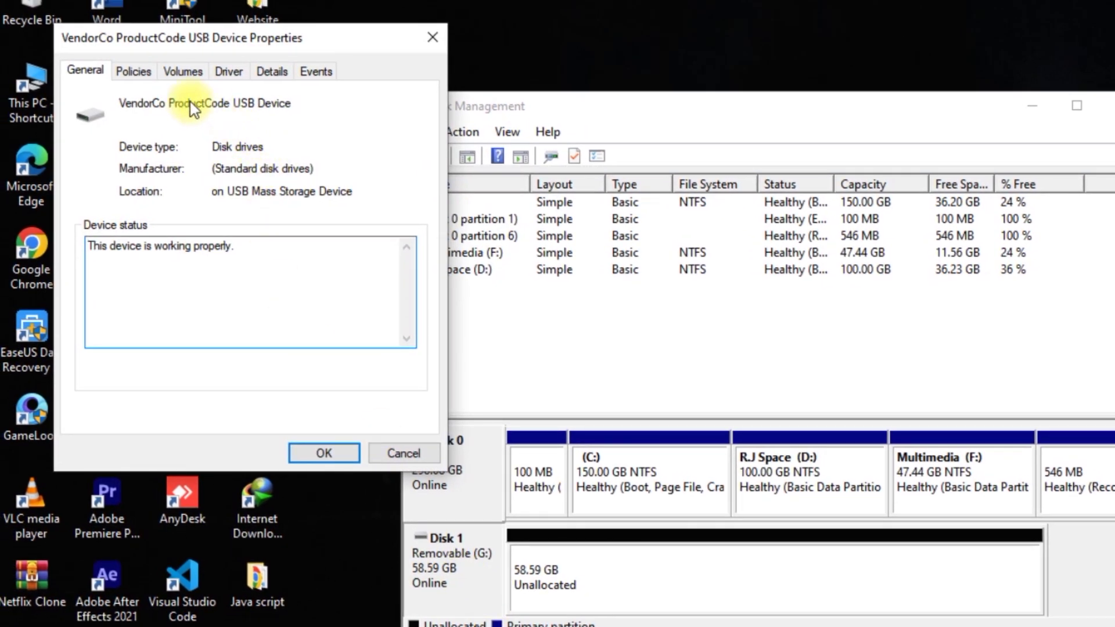
click(186, 75)
drag(333, 49, 631, 140)
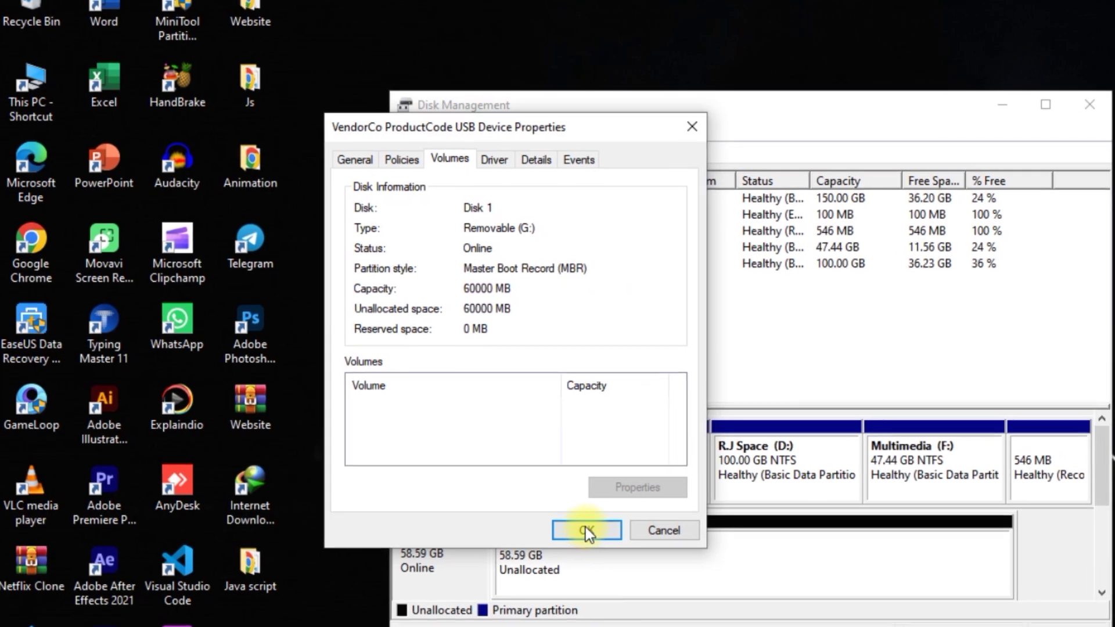
click(603, 544)
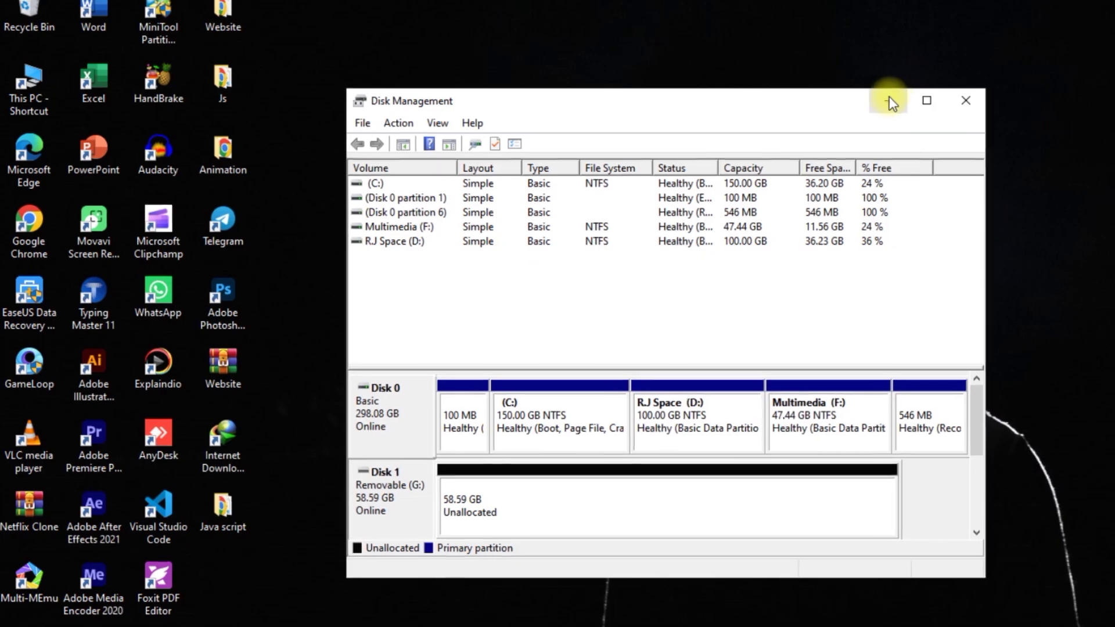
click(890, 100)
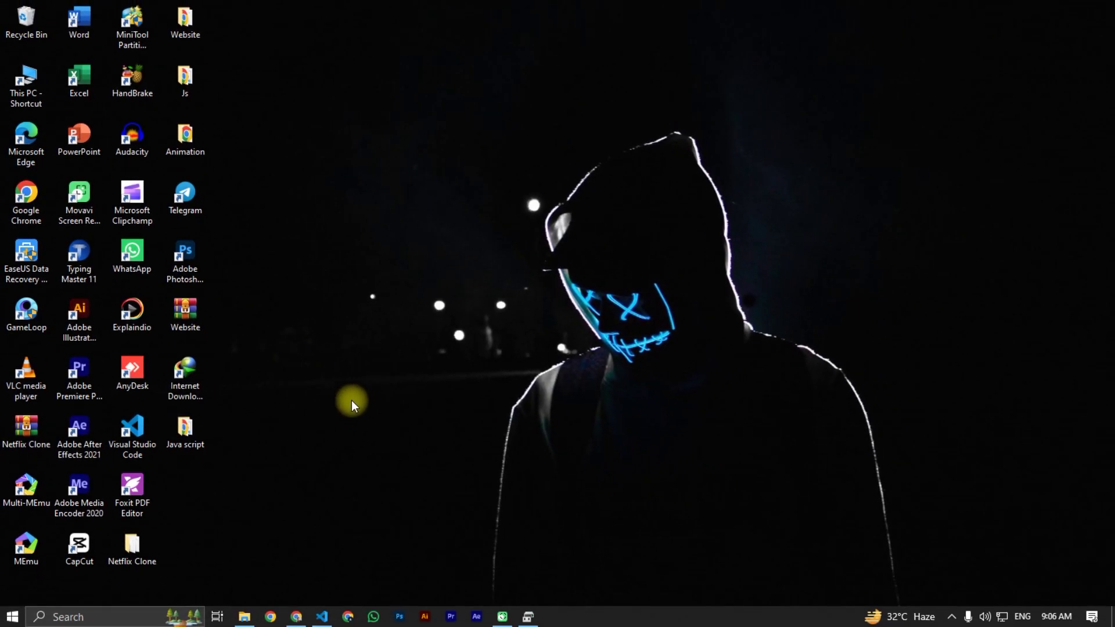
Launch Command Prompt as administrator, approve UAC and maximize it.
click(72, 616)
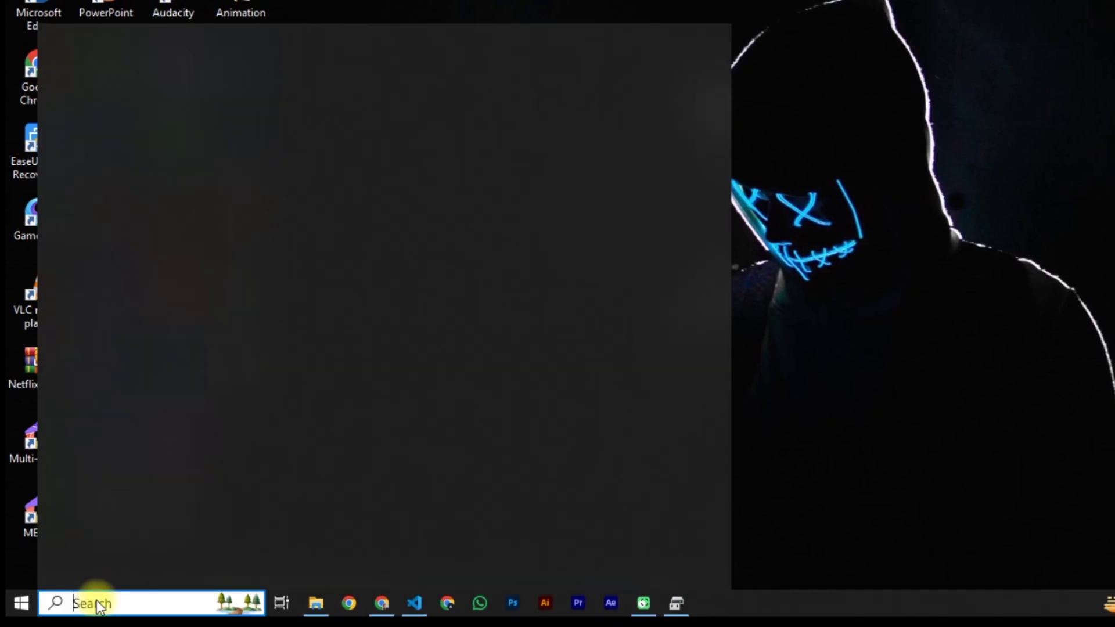
text(Cmd)
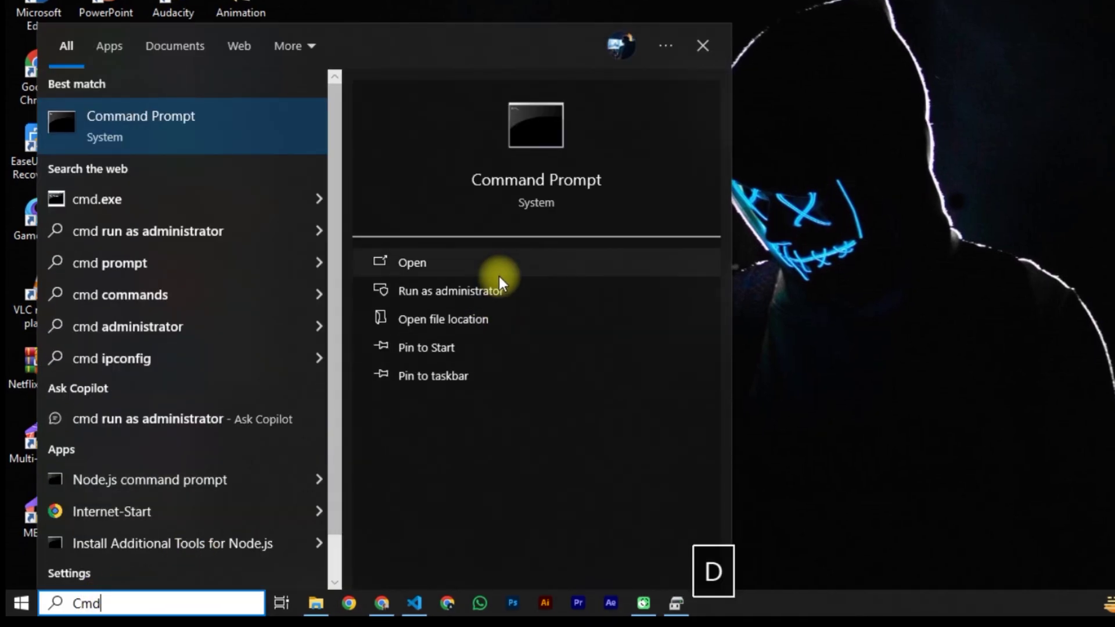
click(500, 293)
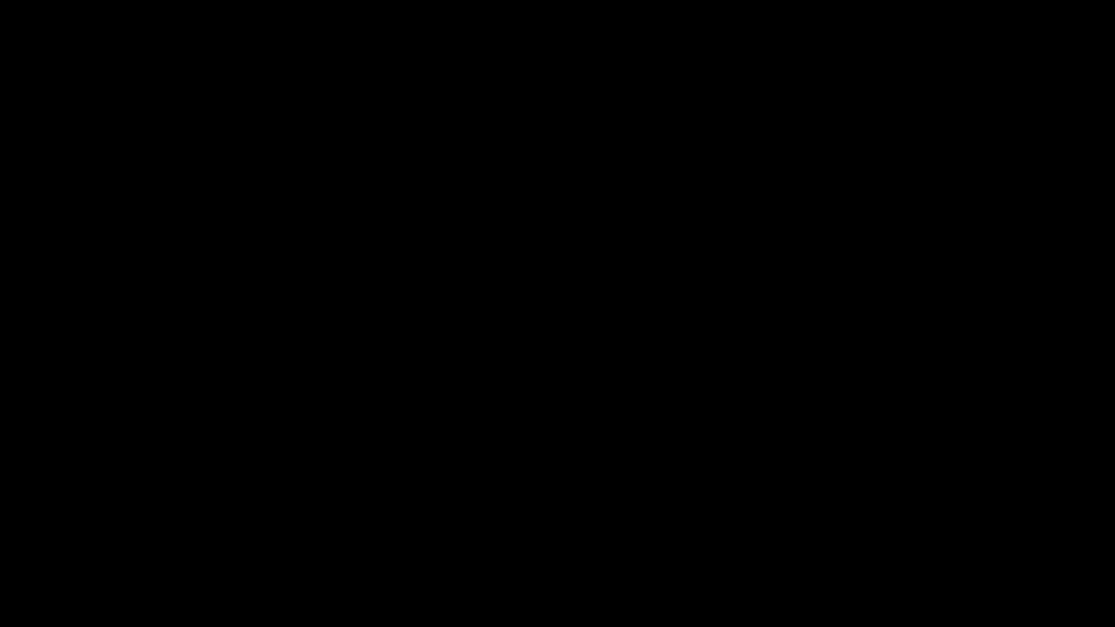
click(445, 390)
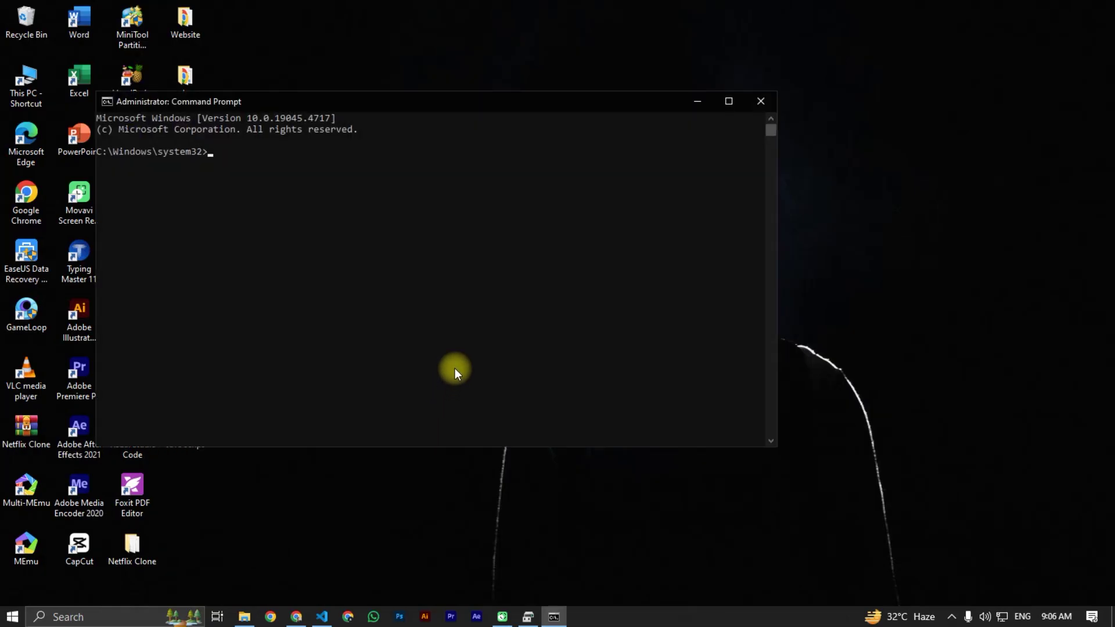
click(729, 101)
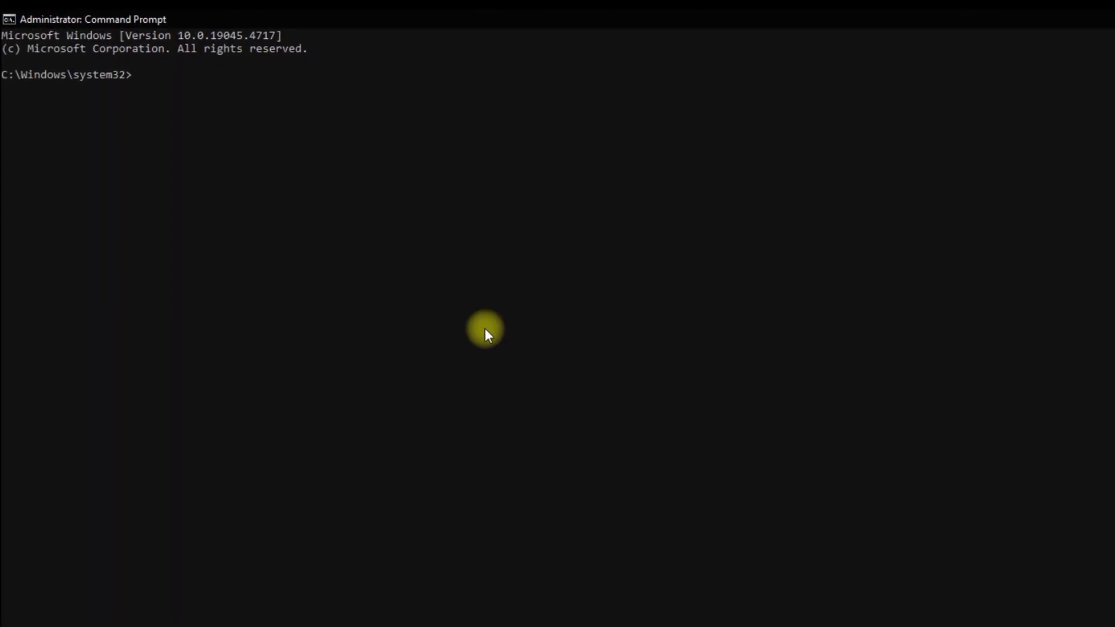
Start DiskPart and run list disk, showing Disk 0 (298 GB) and Disk 1 (58 GB).
text(D)
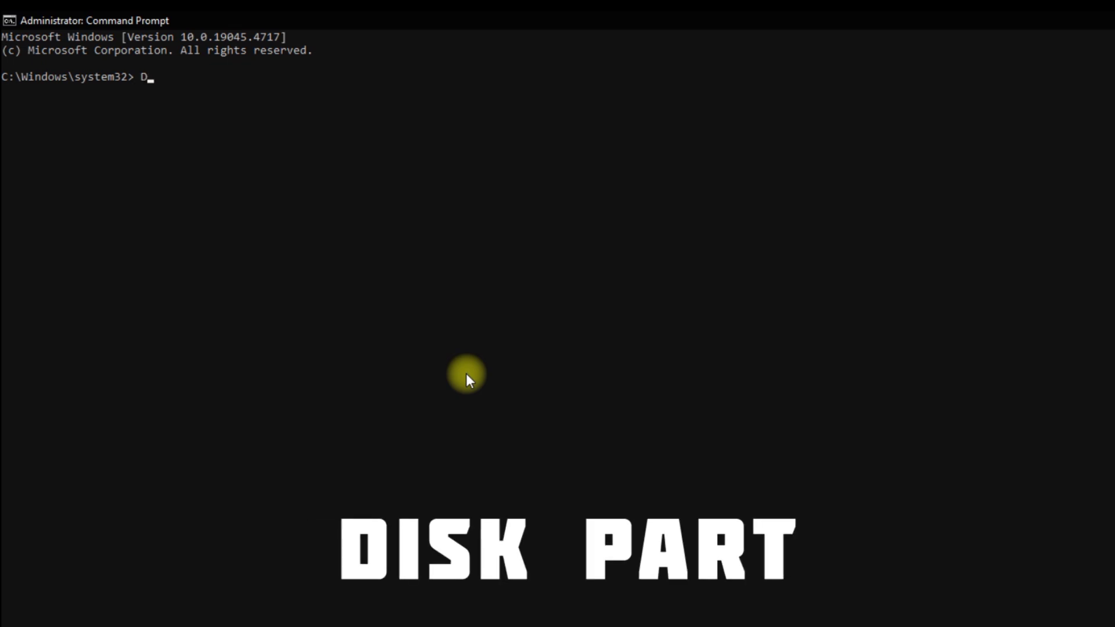
text(iskpart)
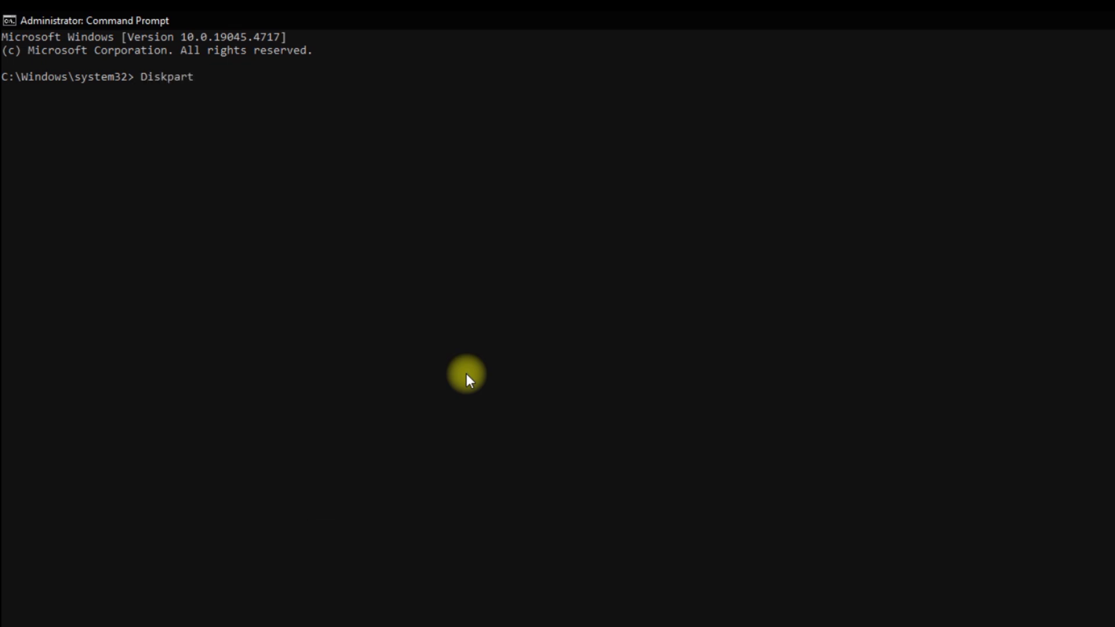
key(Return)
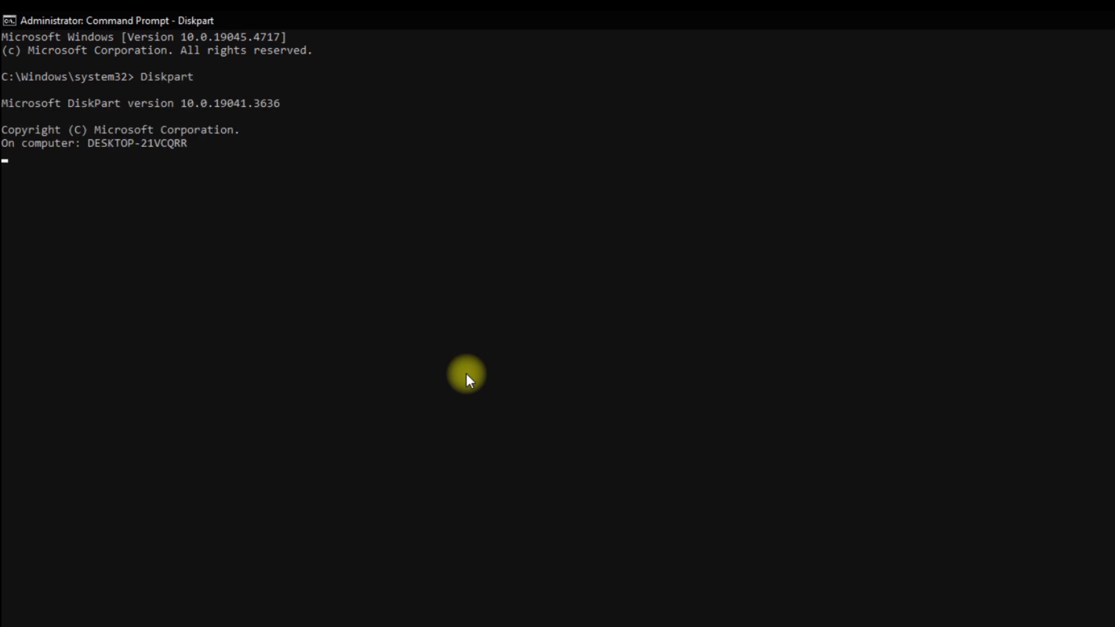
text(list)
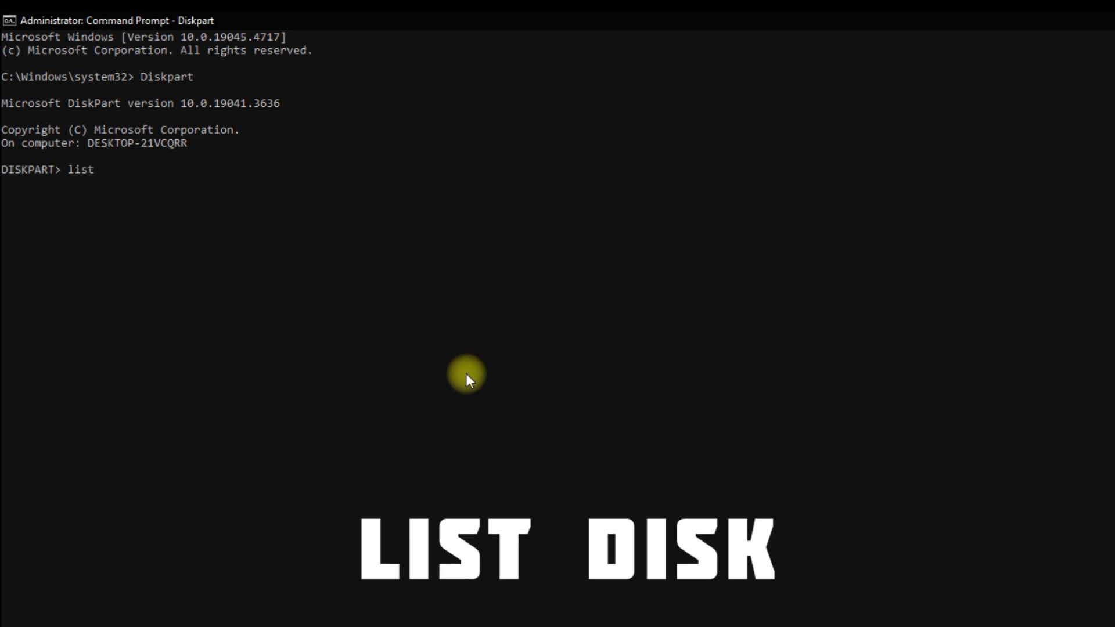
text( disk)
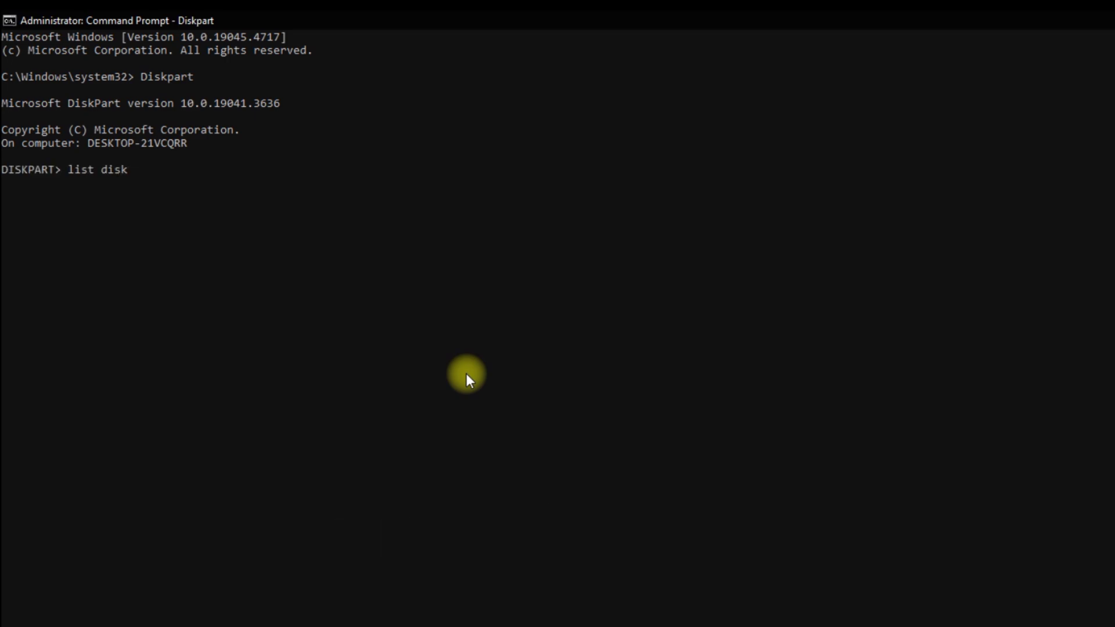
key(Return)
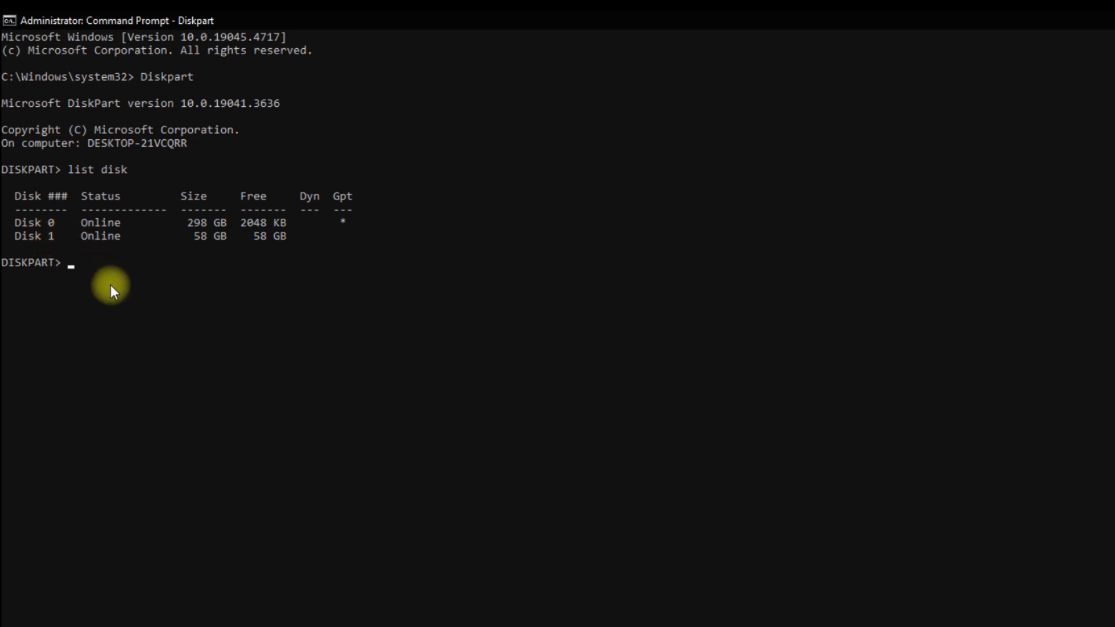
In DiskPart, run select Disk 1 and enter the clean command.
text(s)
text(elect Disk 1)
key(Return)
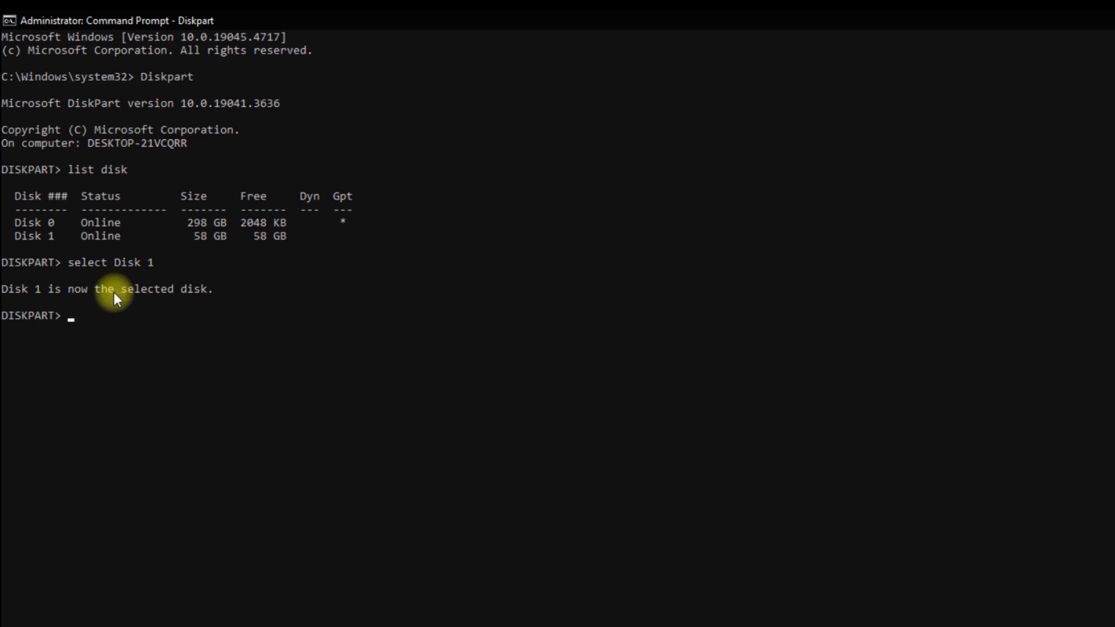
text(clean)
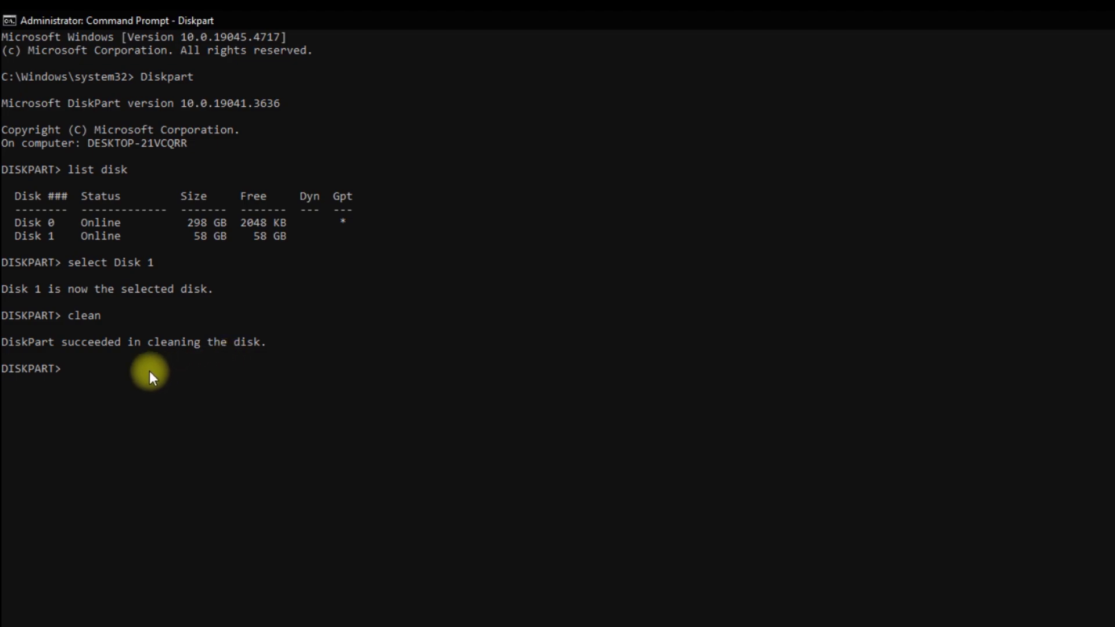
Run convert gpt to turn Disk 1 into a GPT disk.
text(cov)
key(BackSpace)
text(nvert g)
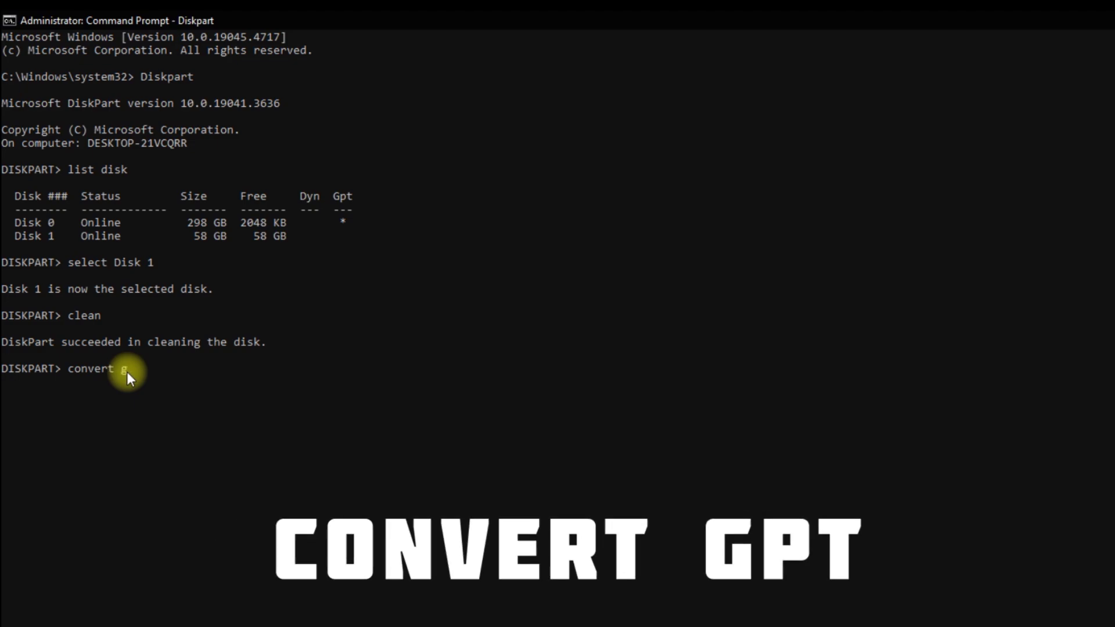
text(pt)
key(Return)
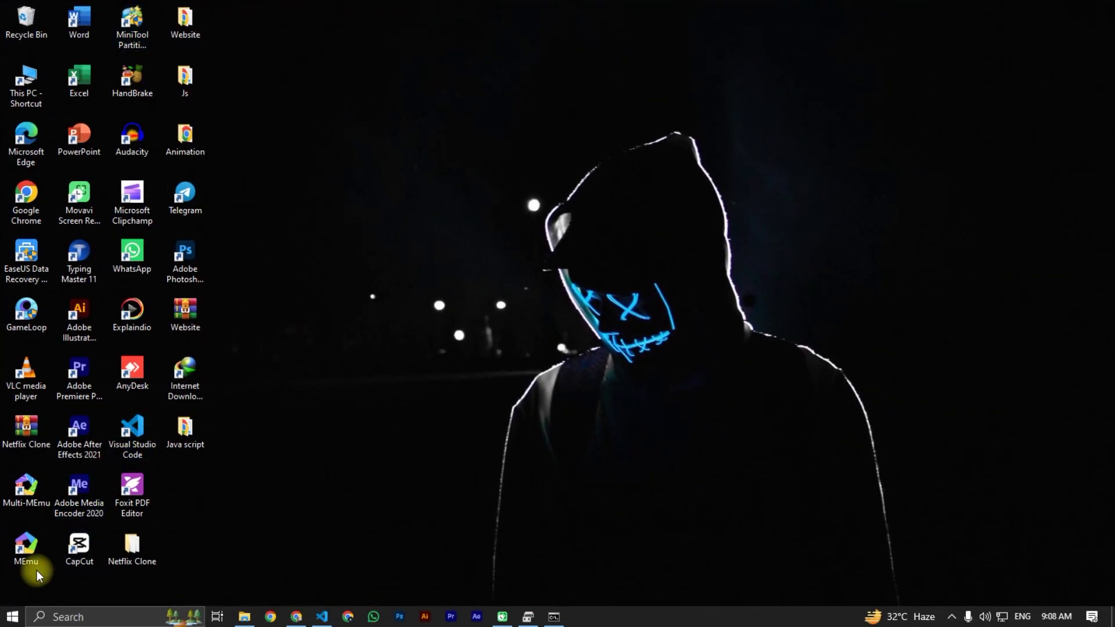
Show the Volumes tab of Disk 1's properties, showing GPT with 60000 MB unallocated.
right_click(11, 615)
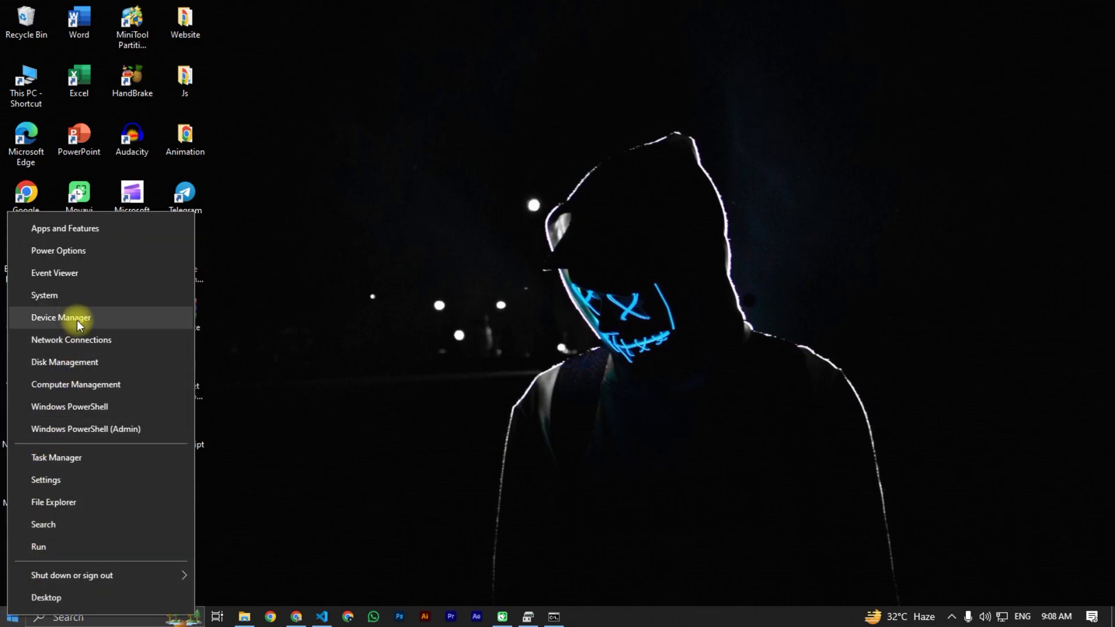
click(74, 362)
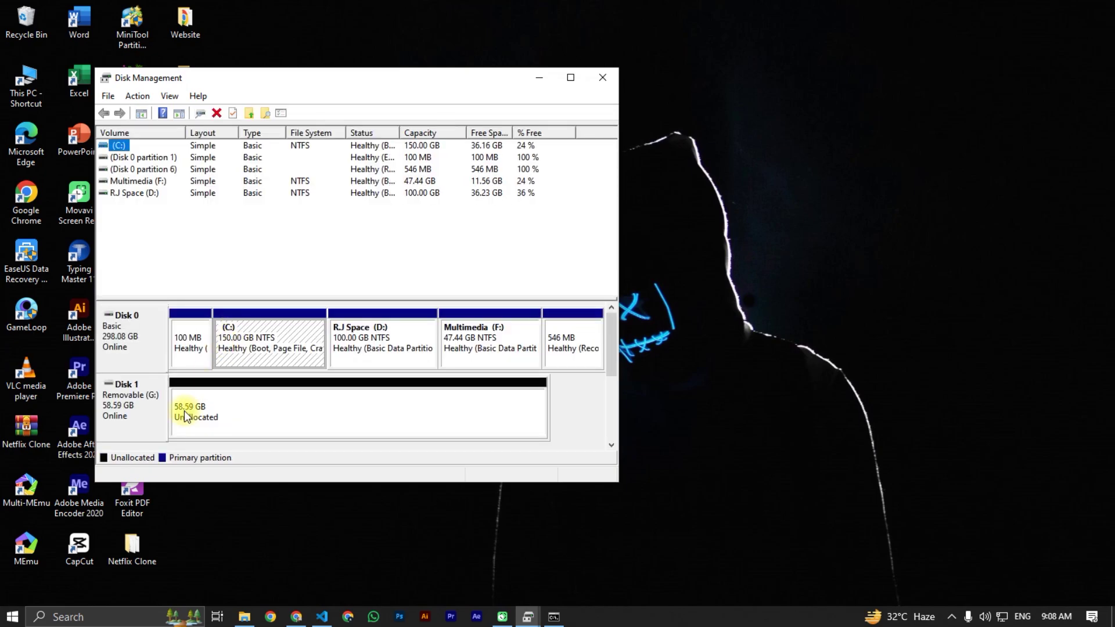
right_click(143, 414)
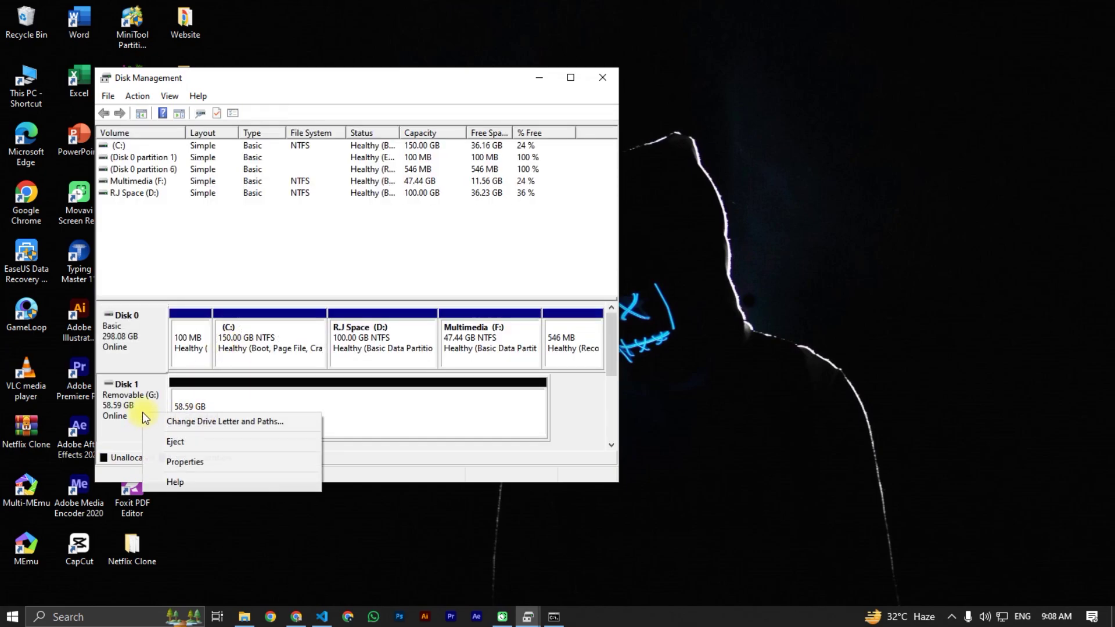
click(176, 461)
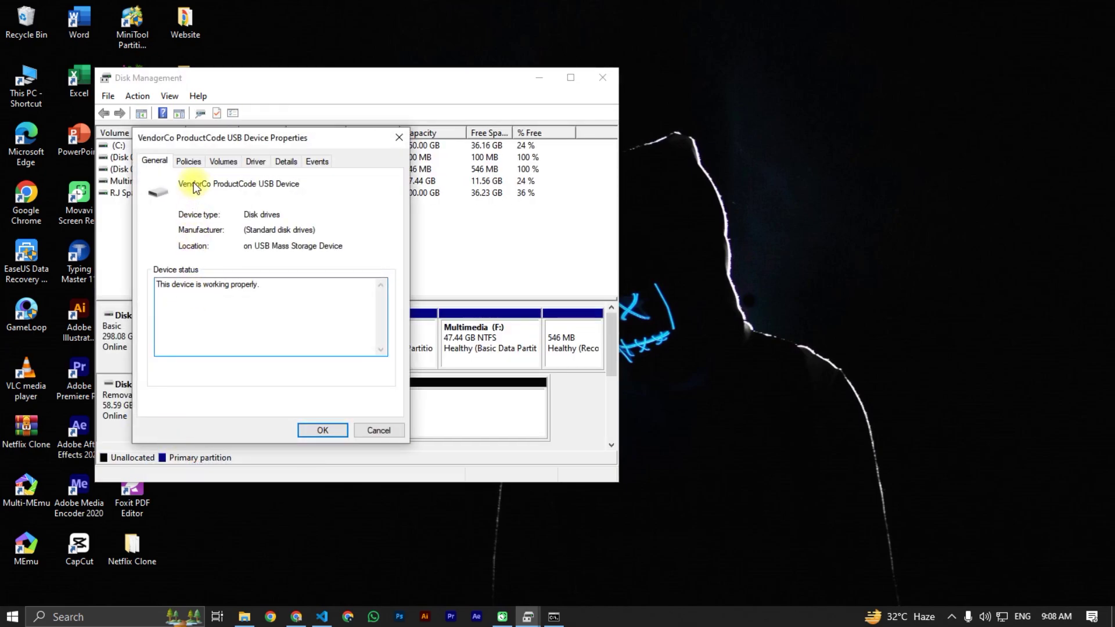
click(222, 162)
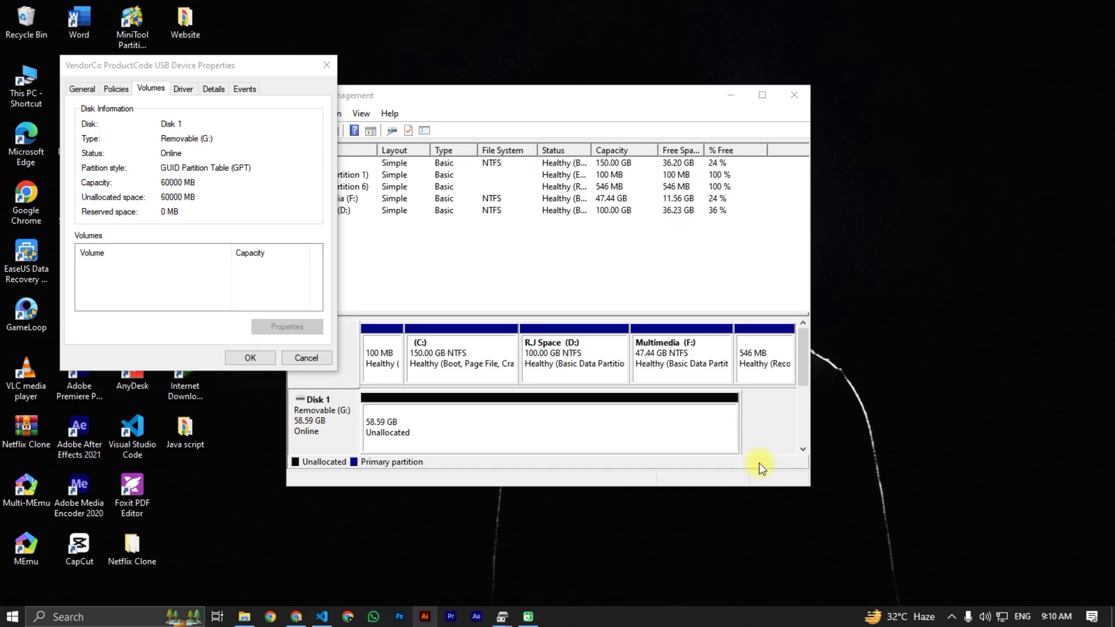
click(102, 618)
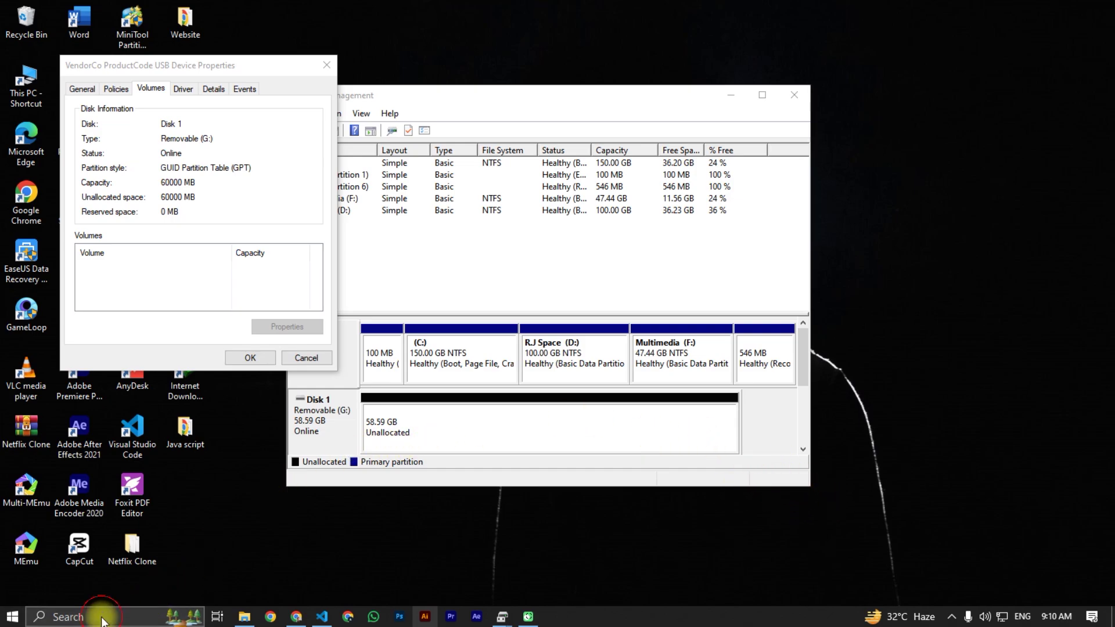
Launch Command Prompt as administrator from the Cmd search, approve UAC and maximize.
text(Cmd)
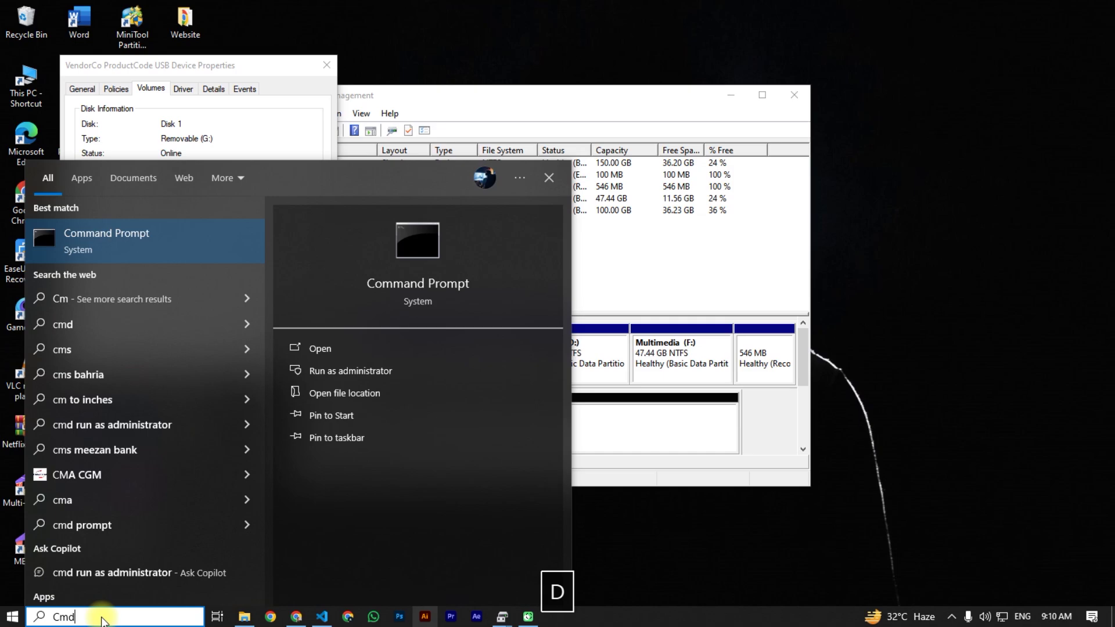
click(410, 368)
click(456, 373)
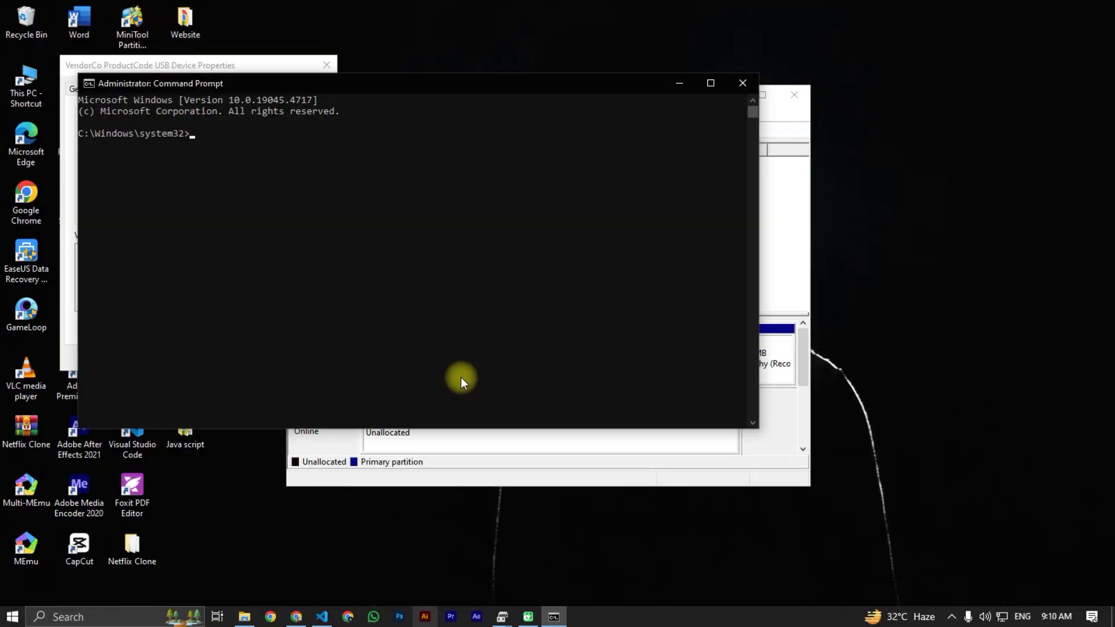
click(709, 82)
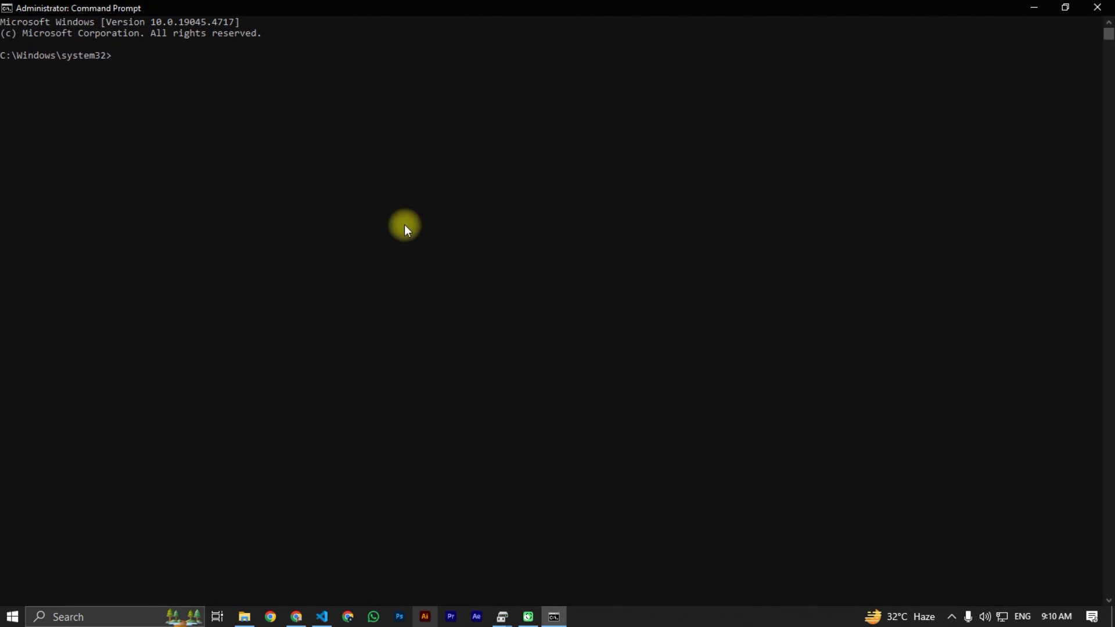
Start DiskPart and list the attached disks.
text(isk part)
key(Return)
text(list di)
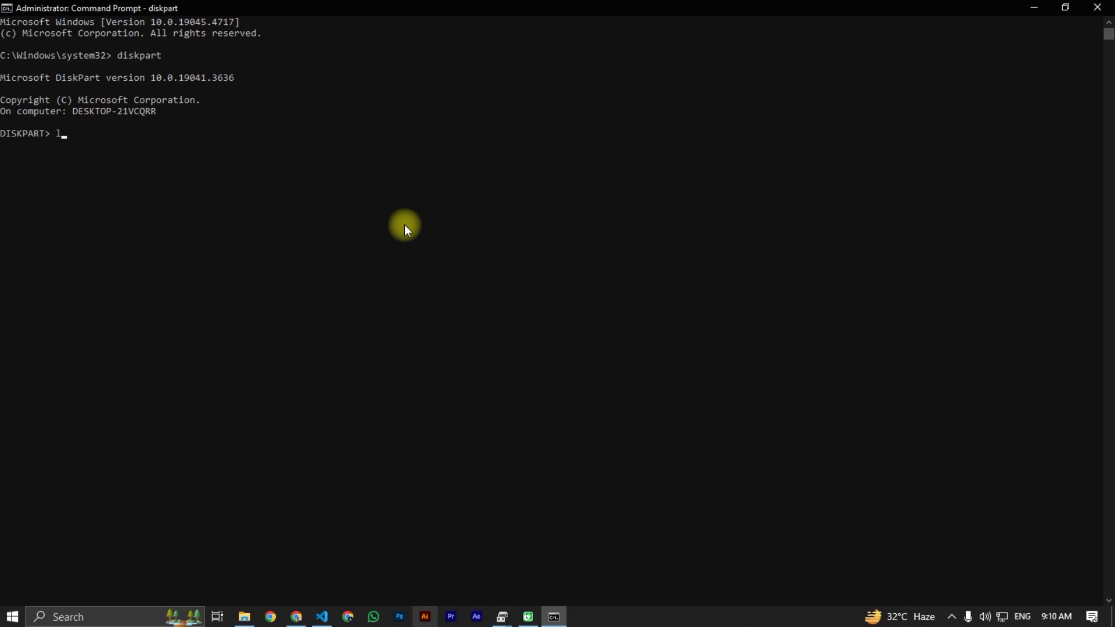
text(sk)
key(Return)
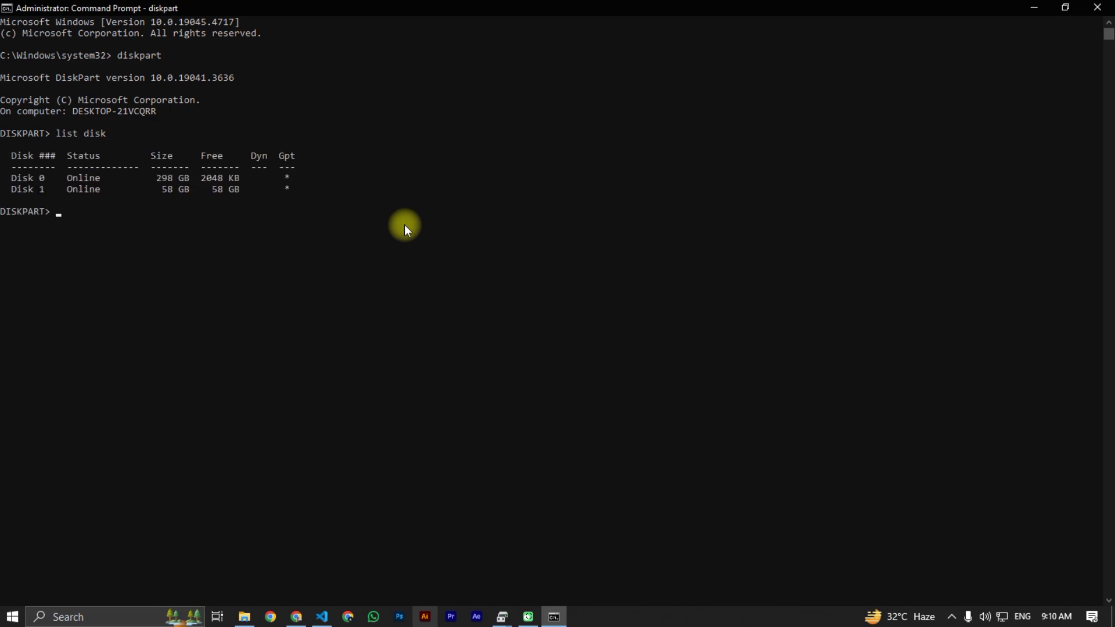
Select Disk 1, clean it and run convert mbr.
text(select Disk 1)
key(Return)
text(c)
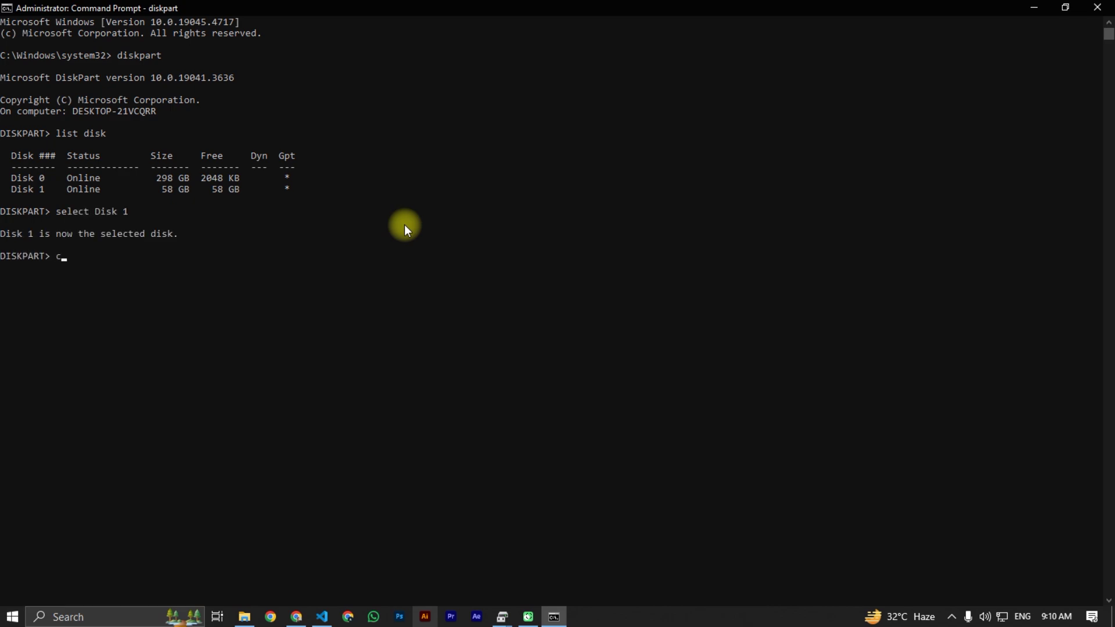
text(lean)
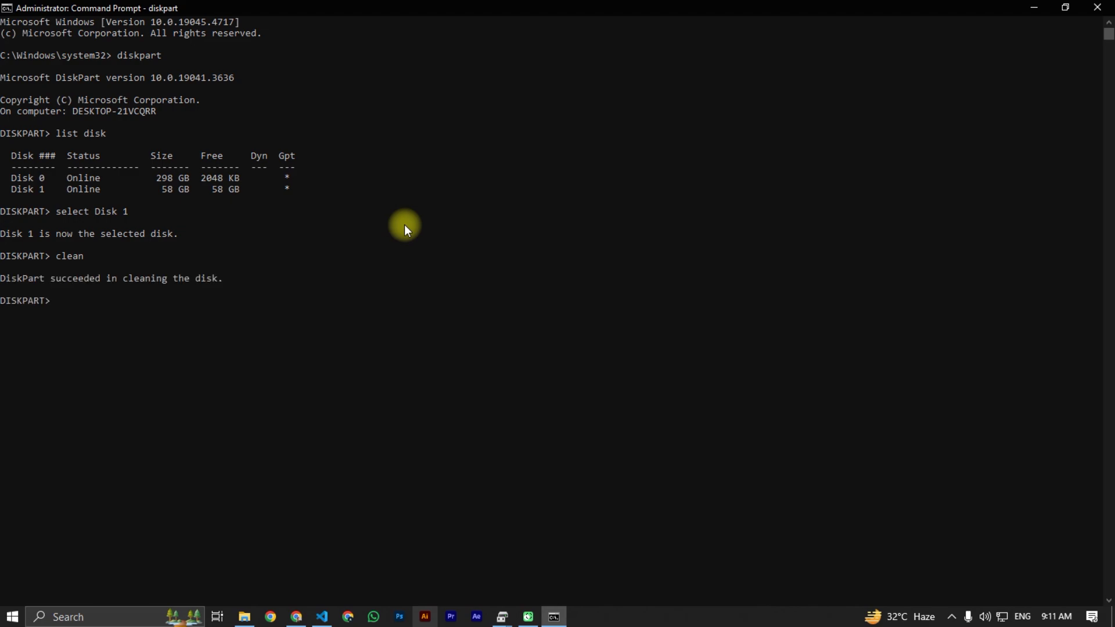
text(convert mbr)
key(Return)
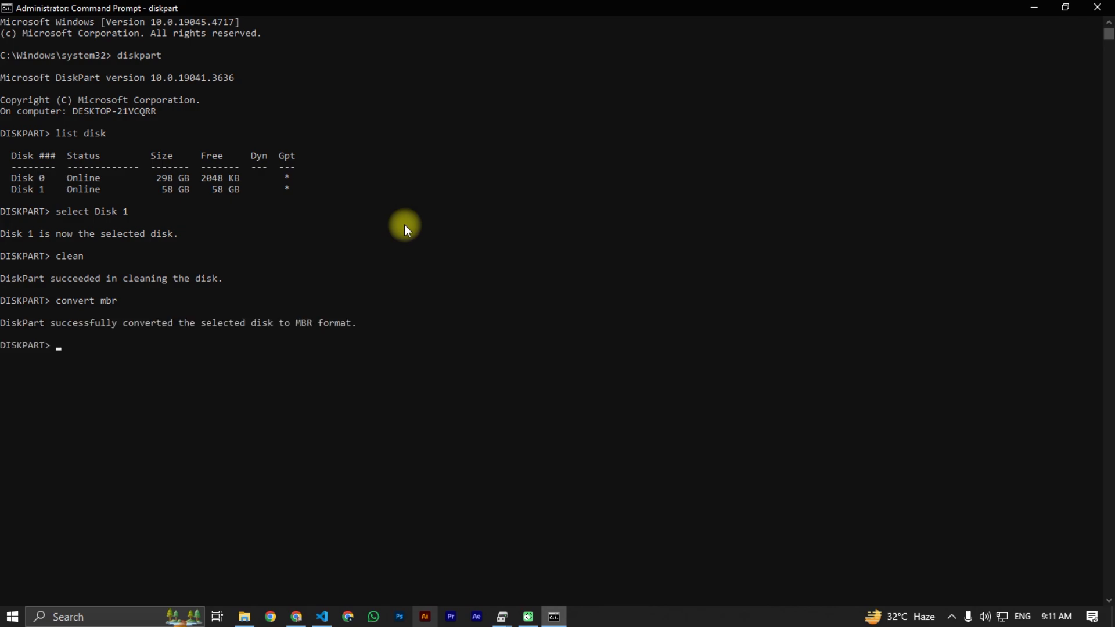
Close Command Prompt, the old USB device properties and Disk Management.
click(1097, 7)
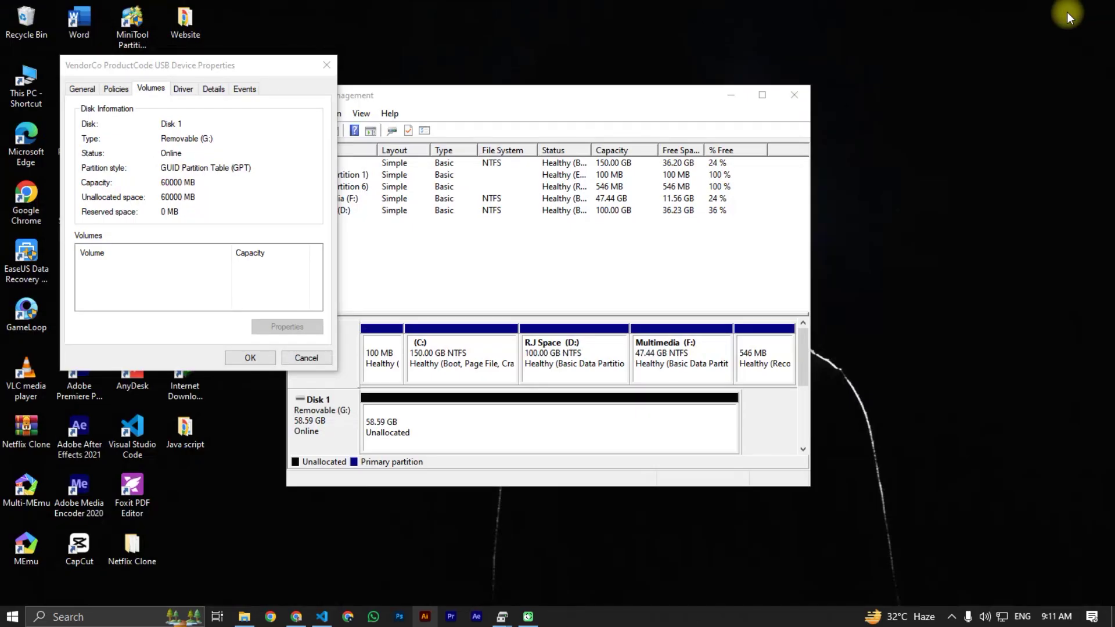
click(326, 65)
click(796, 100)
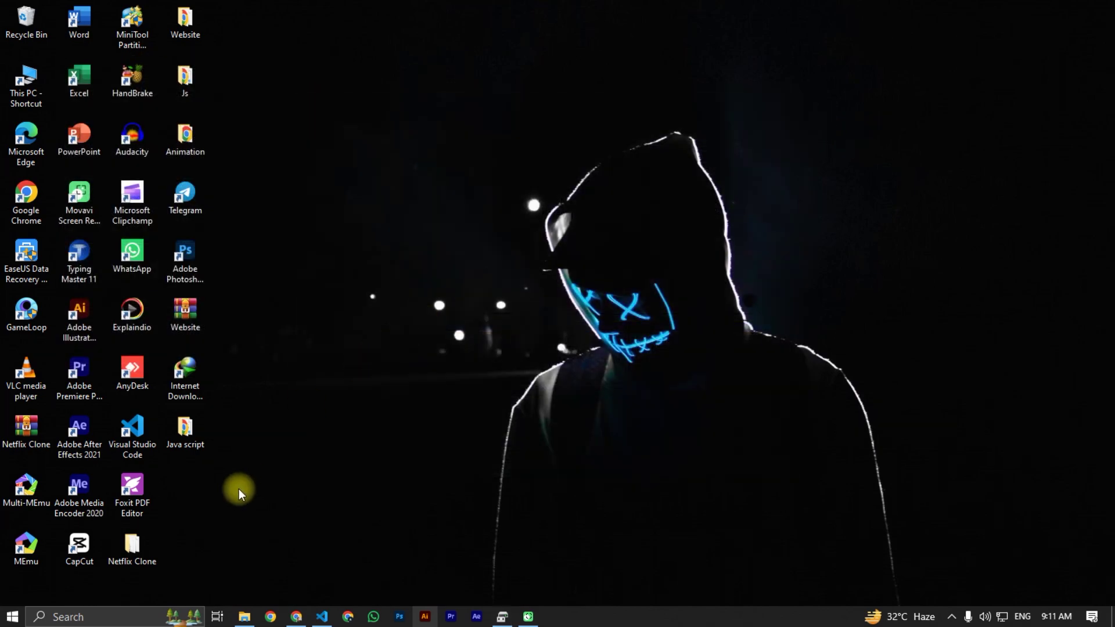
Reopen Disk Management and verify Disk 1's Volumes tab shows MBR, then close it and minimize.
right_click(13, 617)
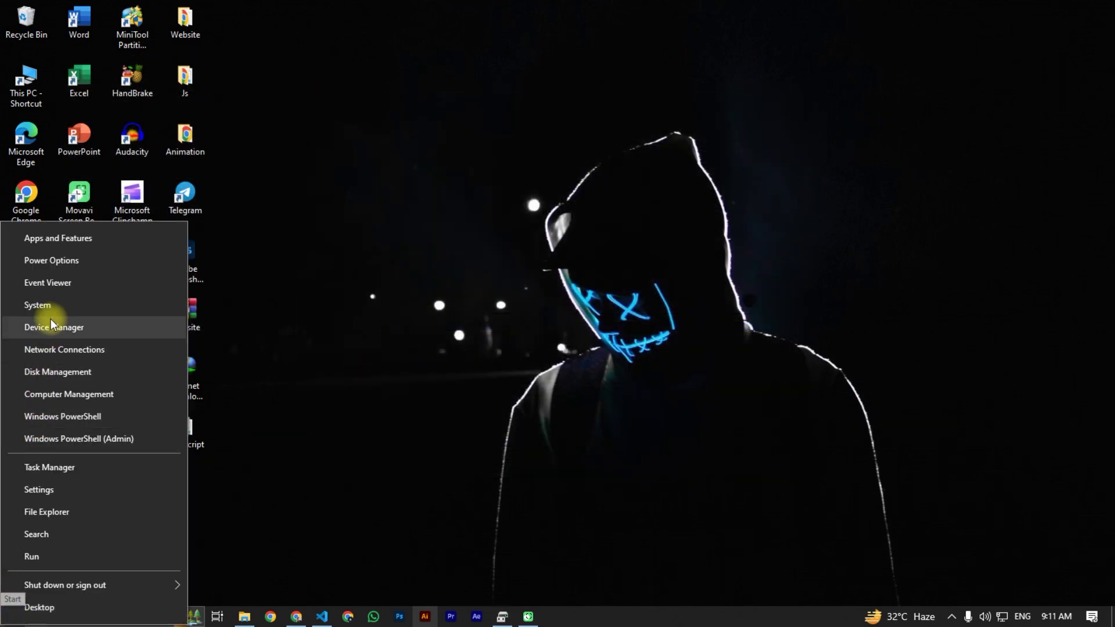
click(64, 378)
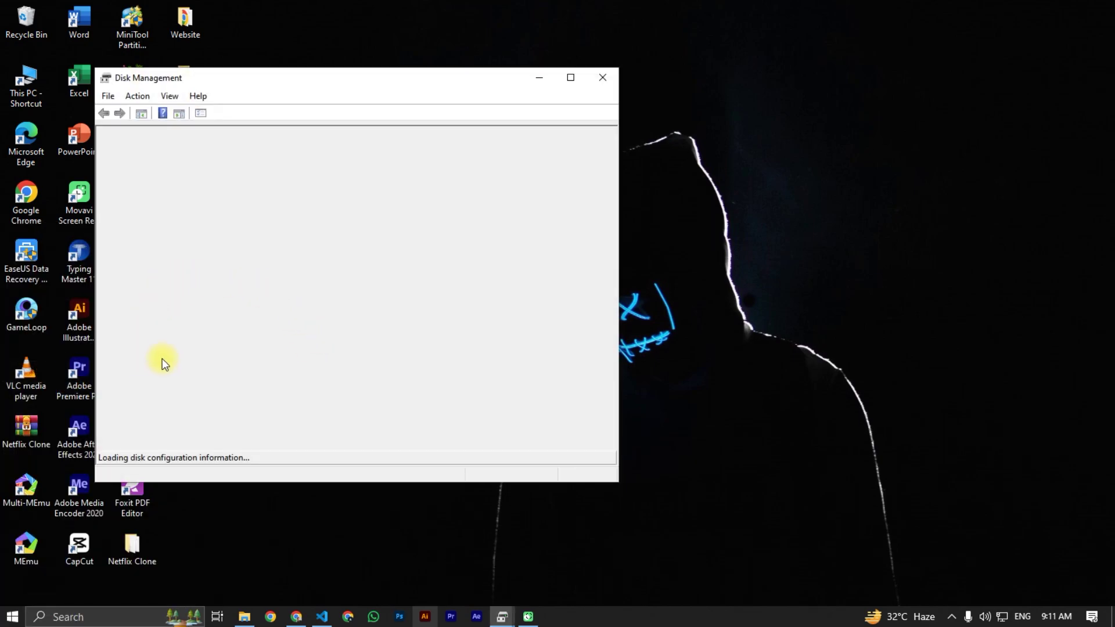
right_click(131, 402)
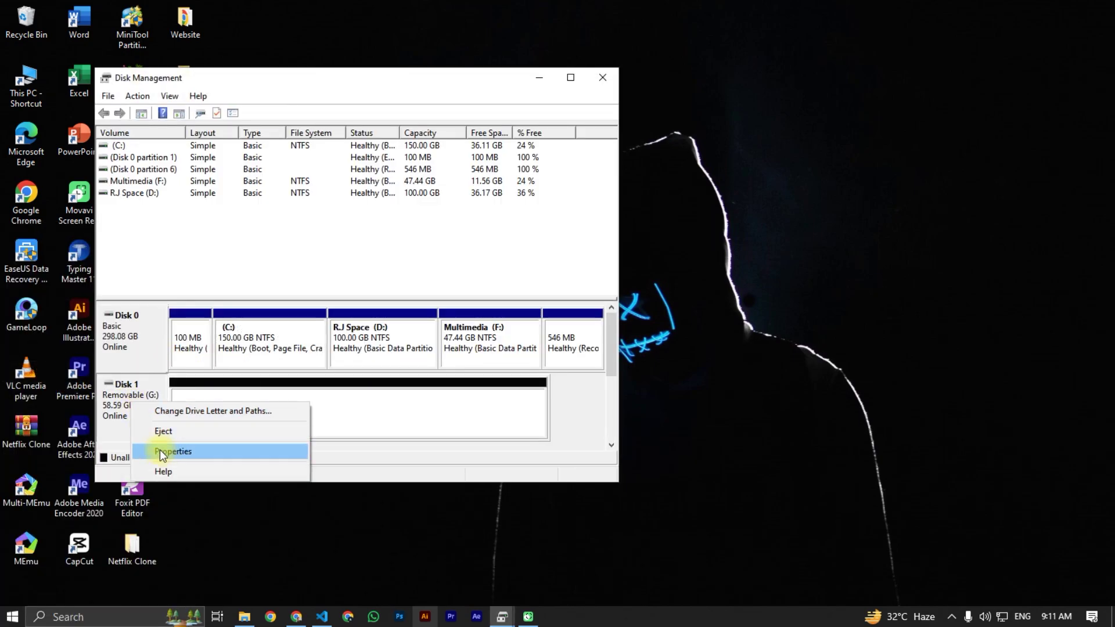
click(163, 454)
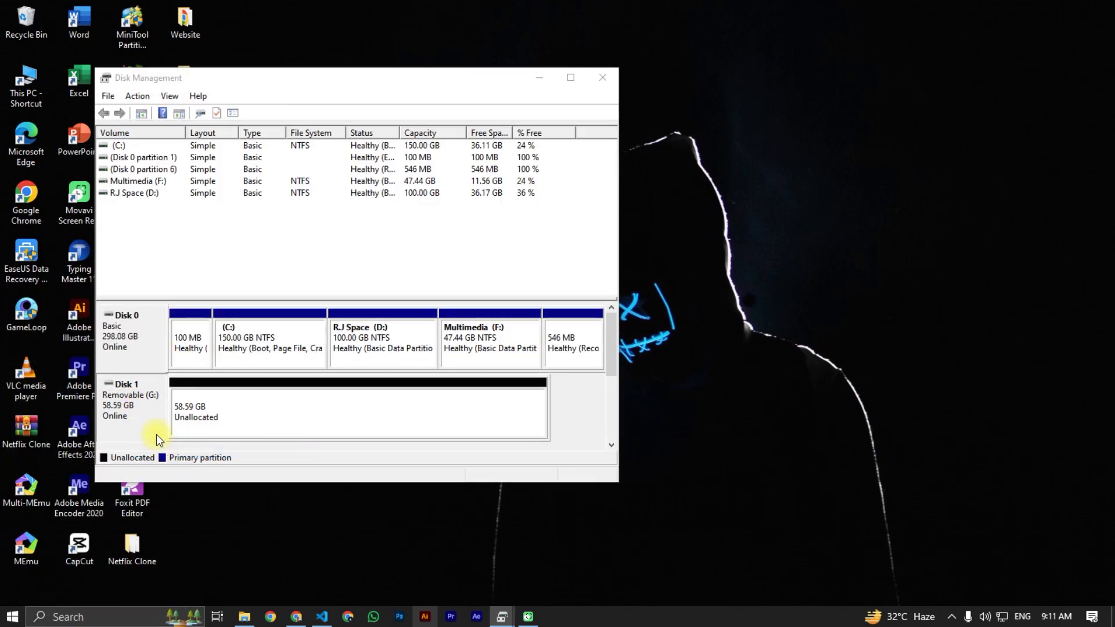
click(205, 143)
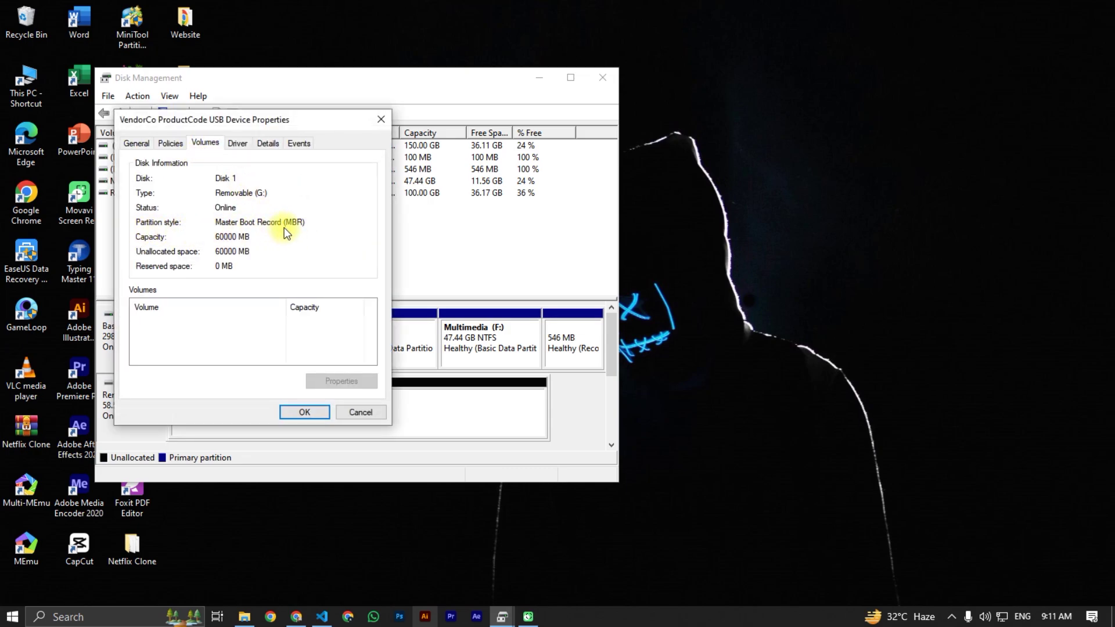
click(381, 119)
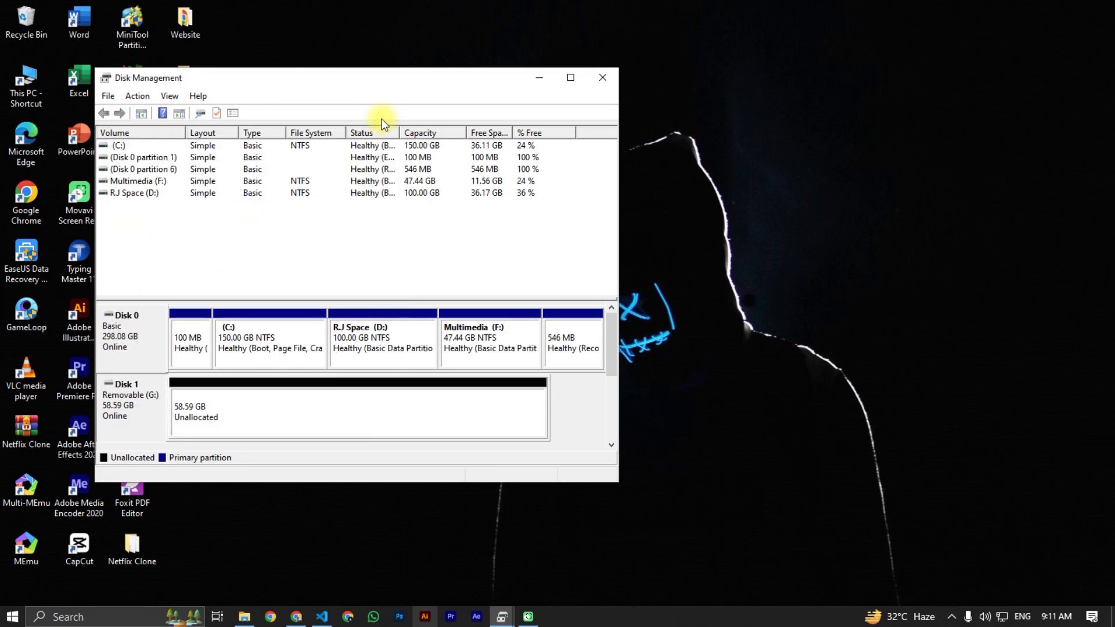
click(540, 77)
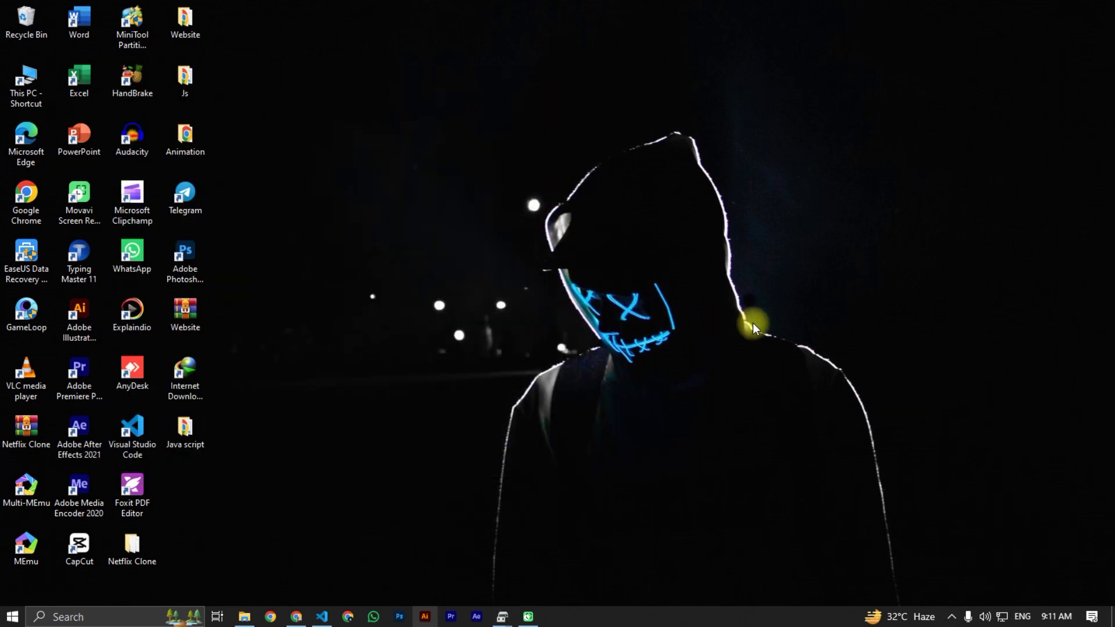